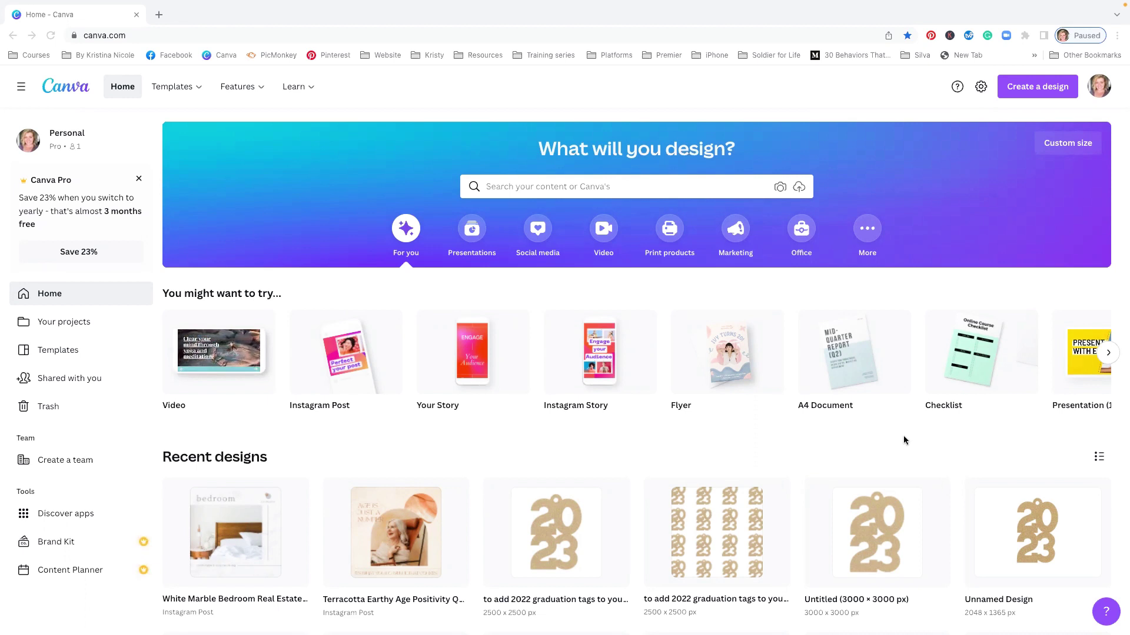
Start a photo edit from the computer and browse the Studio Shots on White folder for the product shot
{"action": "left_click", "coordinate": [1028, 87]}
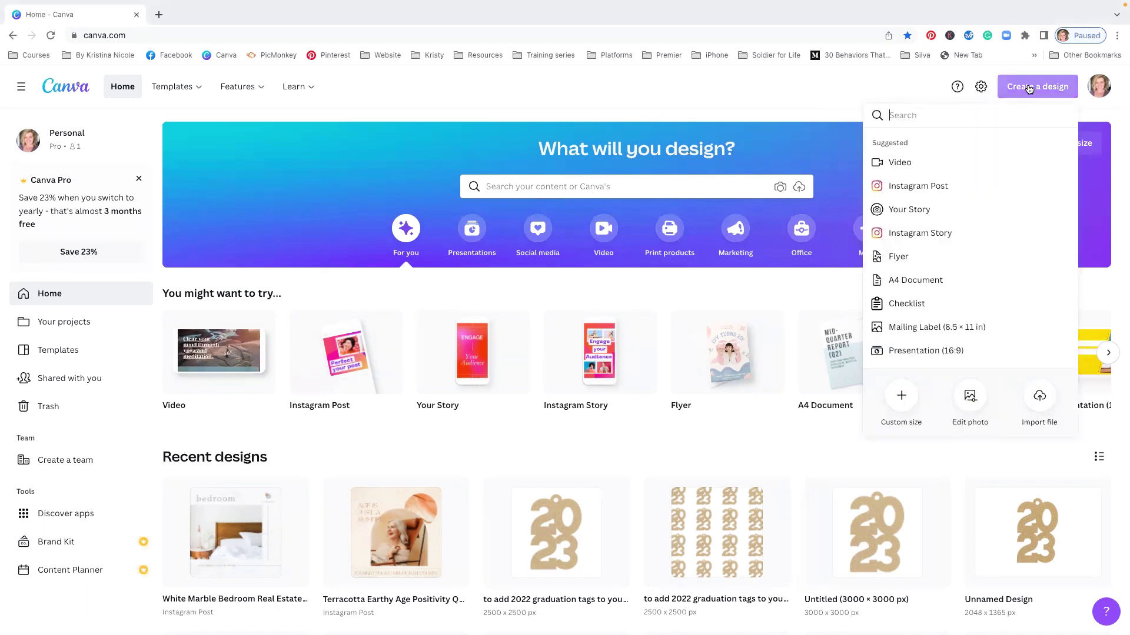
{"action": "left_click", "coordinate": [971, 396]}
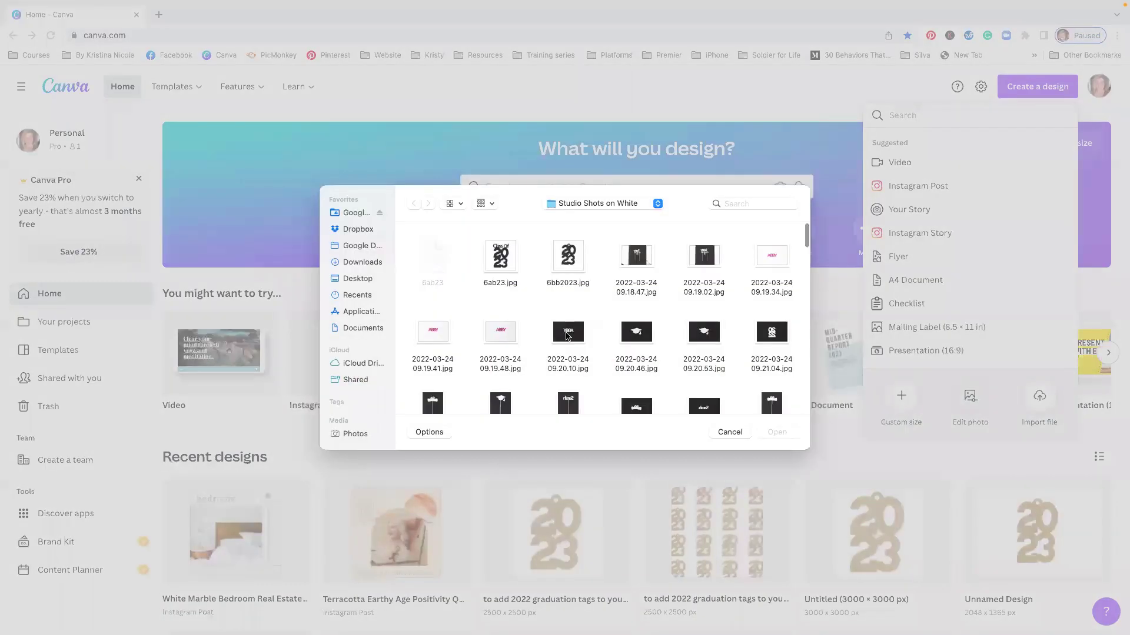
{"action": "scroll", "coordinate": [566, 335], "scroll_direction": "down", "scroll_amount": 3}
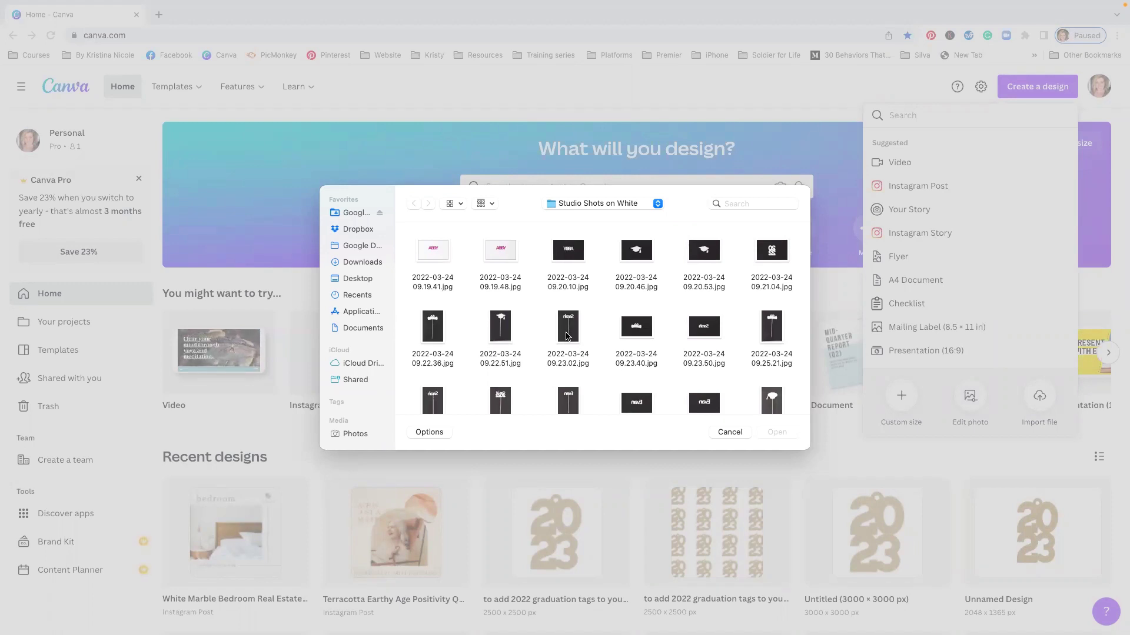
{"action": "scroll", "coordinate": [567, 337], "scroll_direction": "down", "scroll_amount": 2}
{"action": "scroll", "coordinate": [567, 335], "scroll_direction": "up", "scroll_amount": 5}
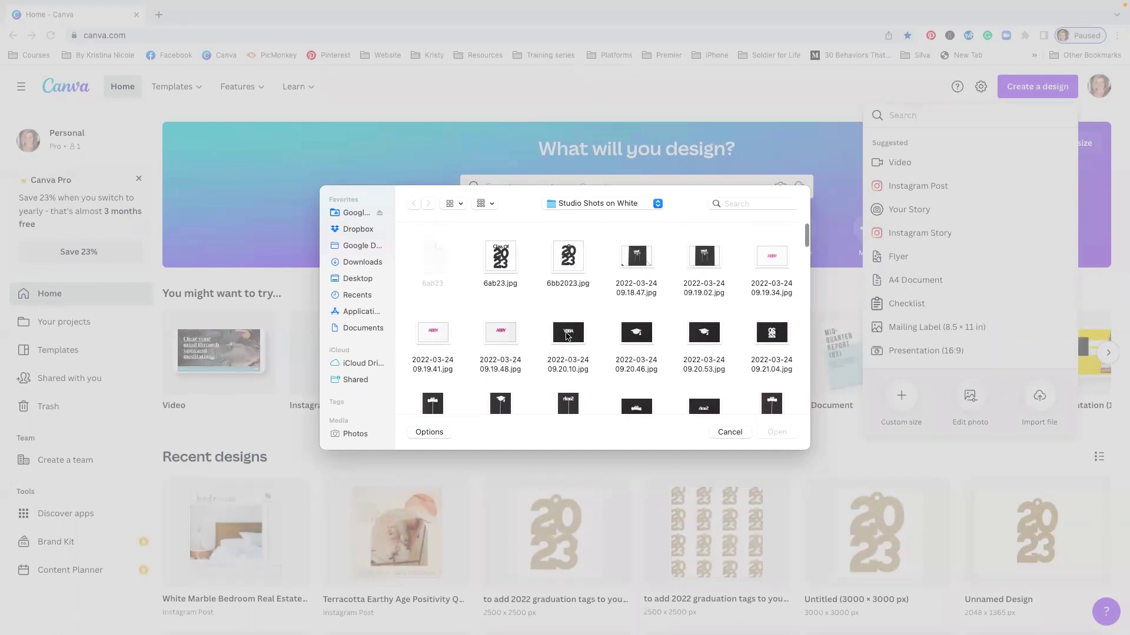
{"action": "scroll", "coordinate": [566, 332], "scroll_direction": "down", "scroll_amount": 10}
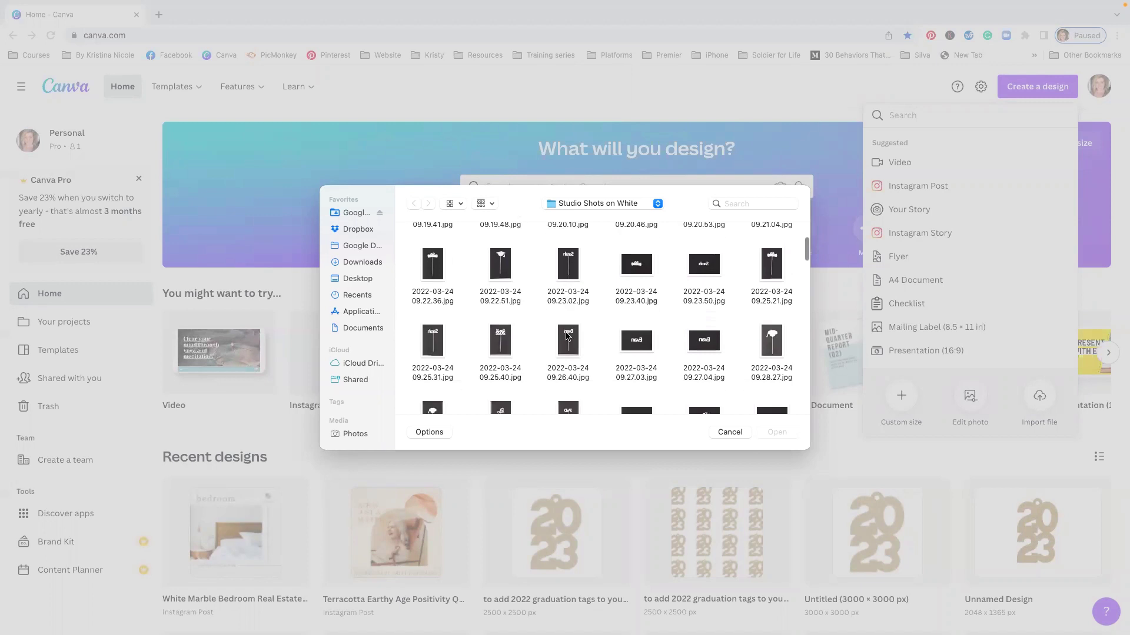
{"action": "scroll", "coordinate": [567, 337], "scroll_direction": "down", "scroll_amount": 1}
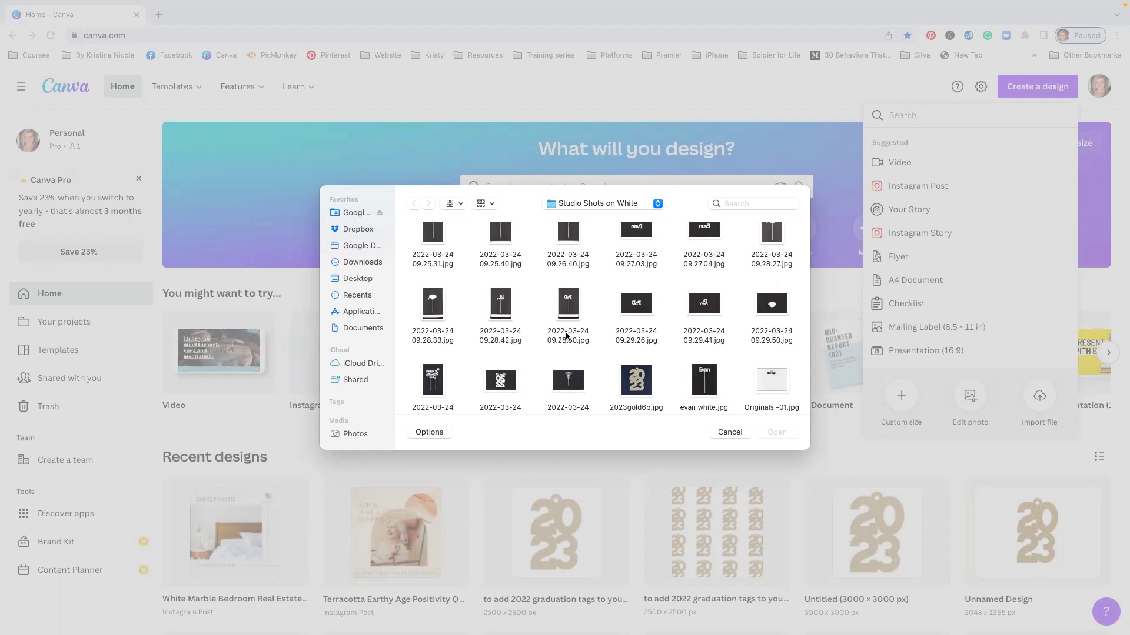
{"action": "scroll", "coordinate": [566, 336], "scroll_direction": "up", "scroll_amount": 3}
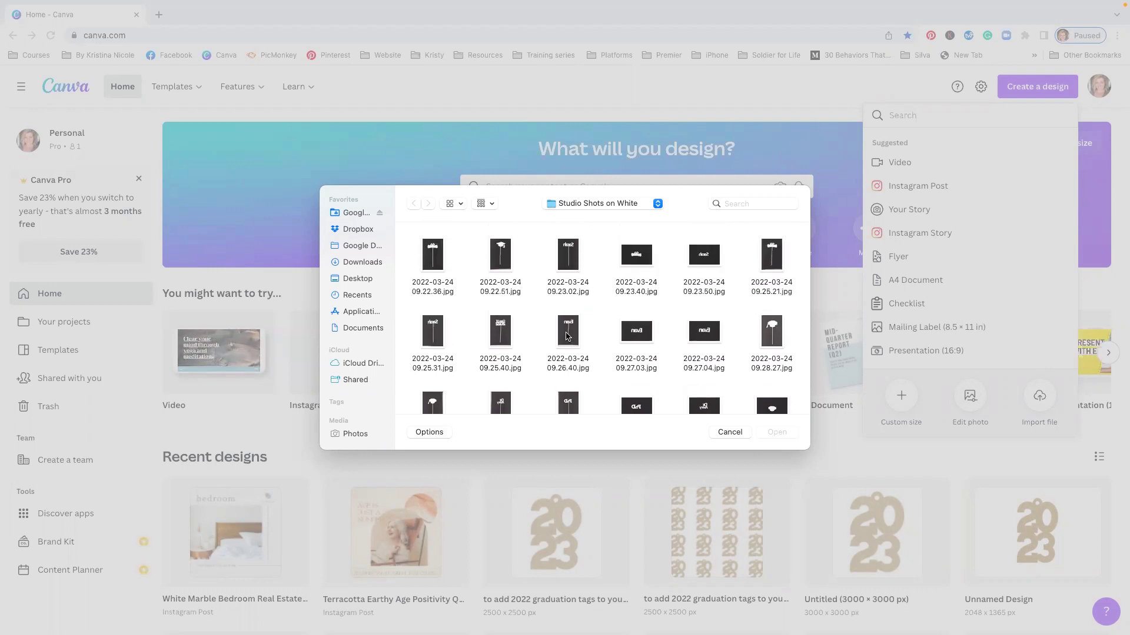
{"action": "scroll", "coordinate": [567, 334], "scroll_direction": "down", "scroll_amount": 2}
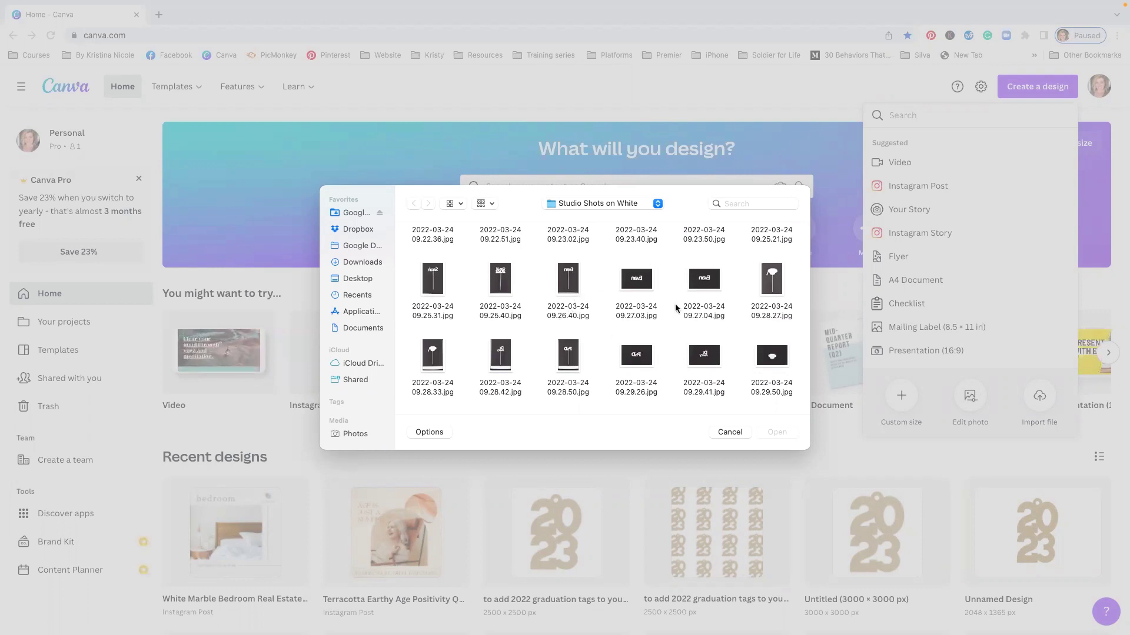
{"action": "scroll", "coordinate": [676, 304], "scroll_direction": "down", "scroll_amount": 1}
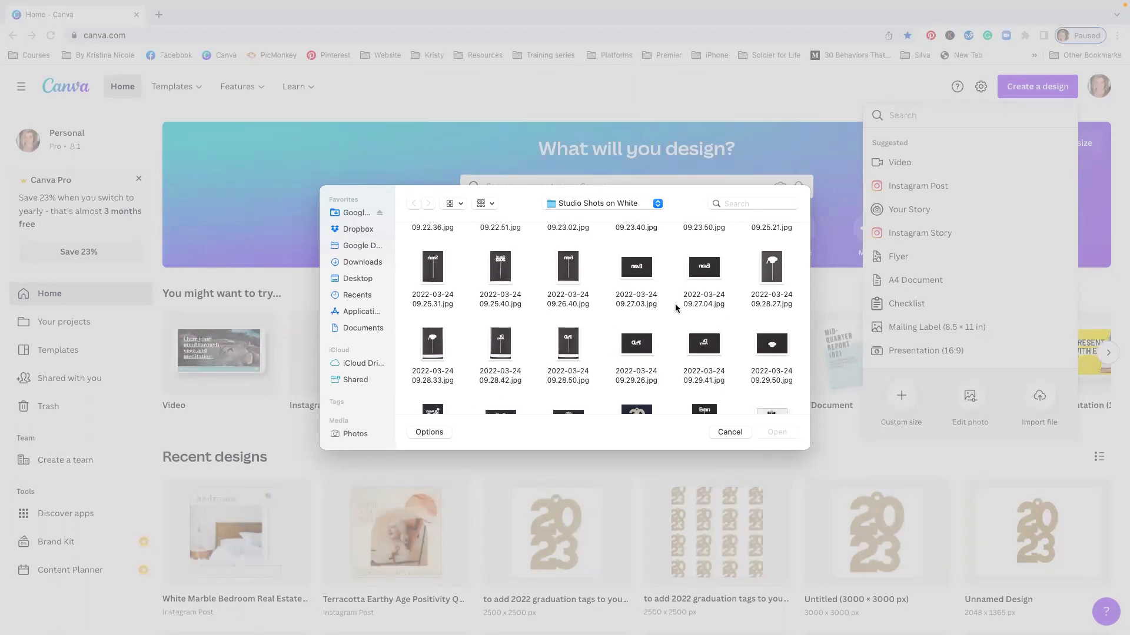
{"action": "scroll", "coordinate": [675, 303], "scroll_direction": "down", "scroll_amount": 3}
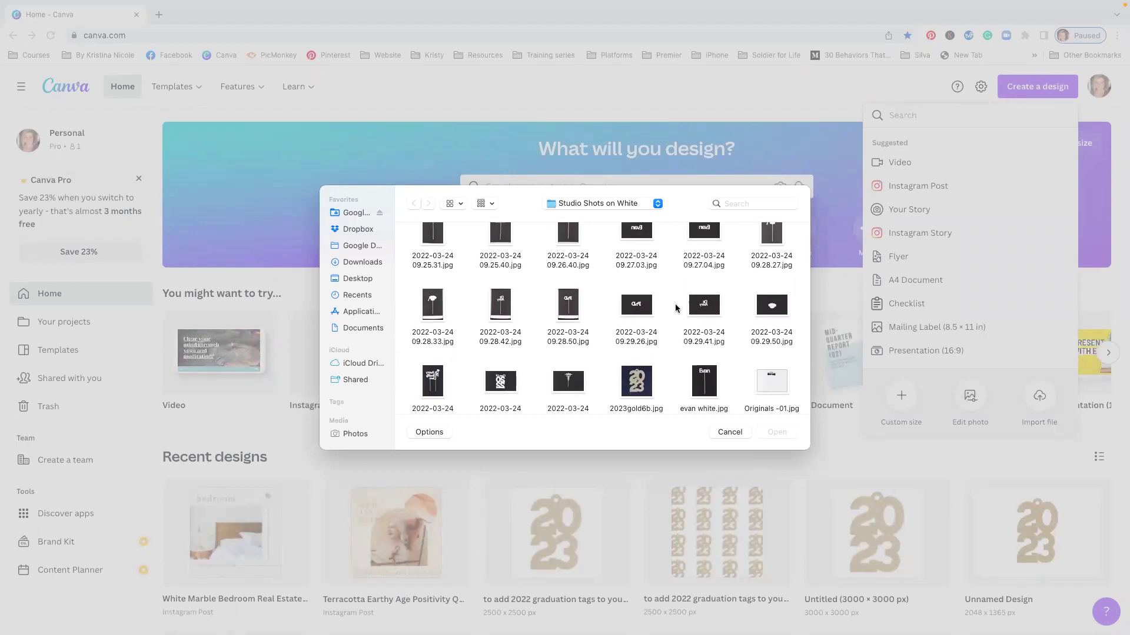
{"action": "scroll", "coordinate": [675, 304], "scroll_direction": "down", "scroll_amount": 10}
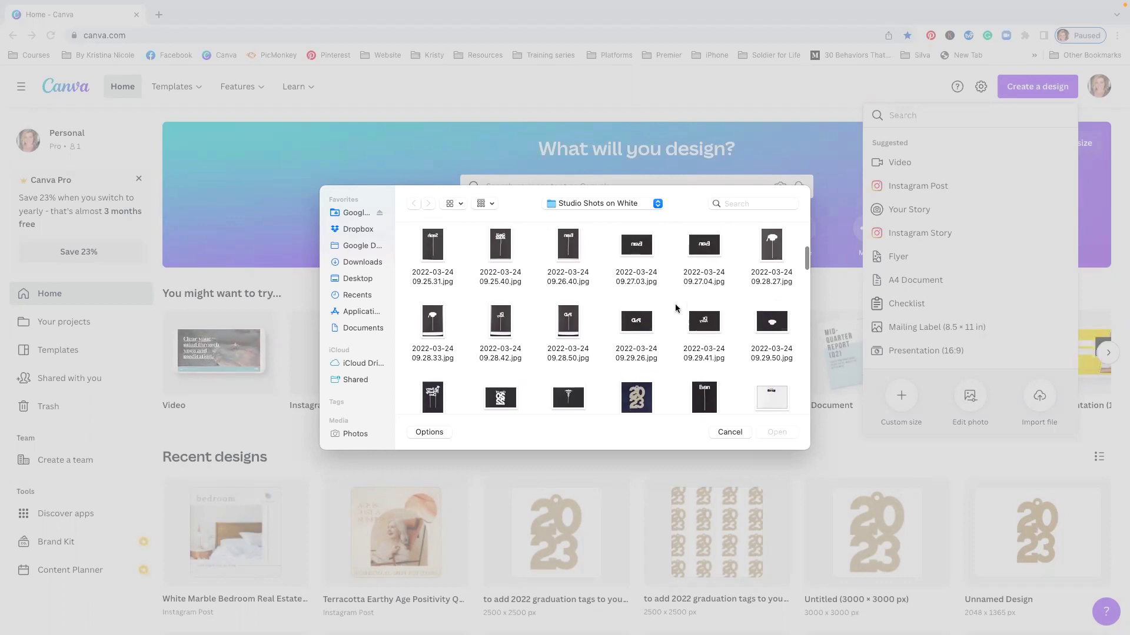
{"action": "scroll", "coordinate": [675, 304], "scroll_direction": "down", "scroll_amount": 8}
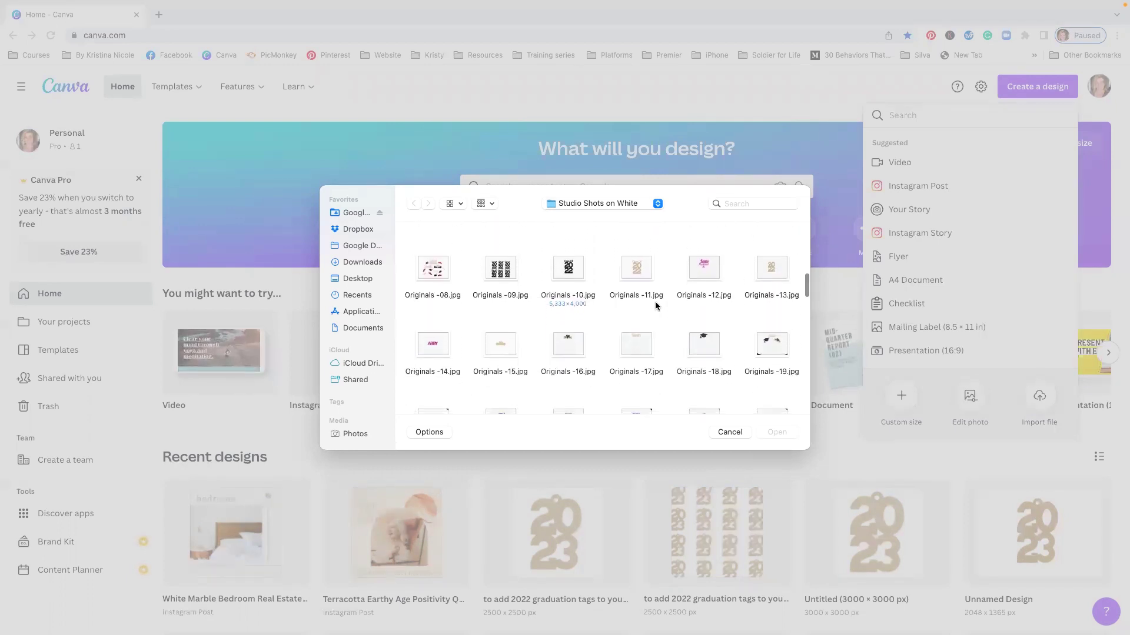
Upload Originals -10.jpg and open it in the editor as a 2048 × 1536 px design
{"action": "double_click", "coordinate": [568, 272]}
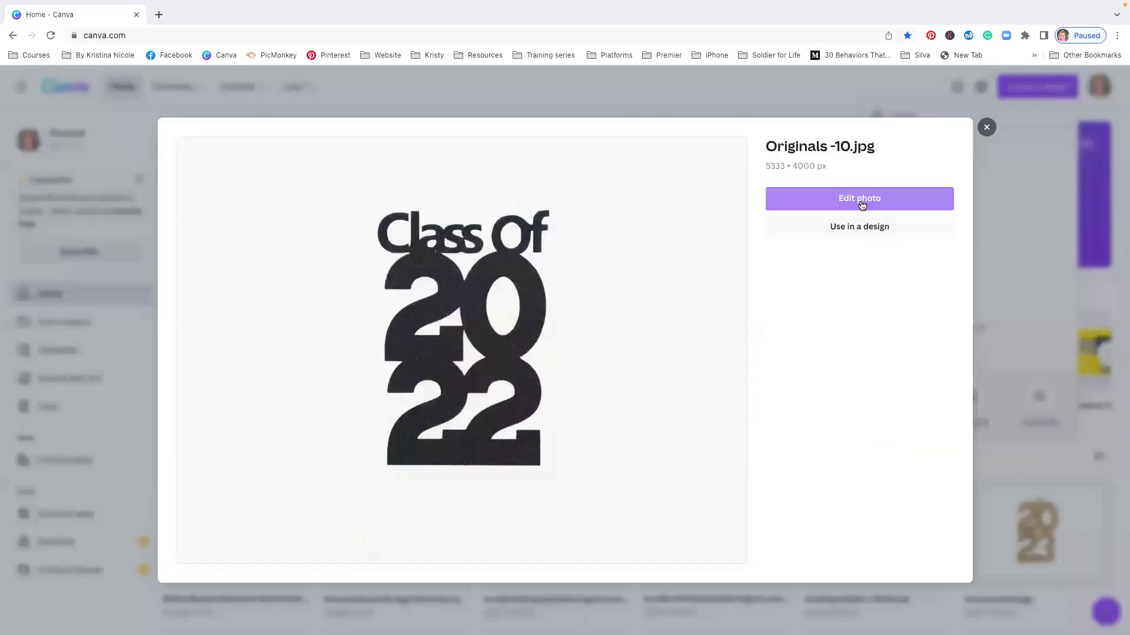
{"action": "left_click", "coordinate": [859, 200]}
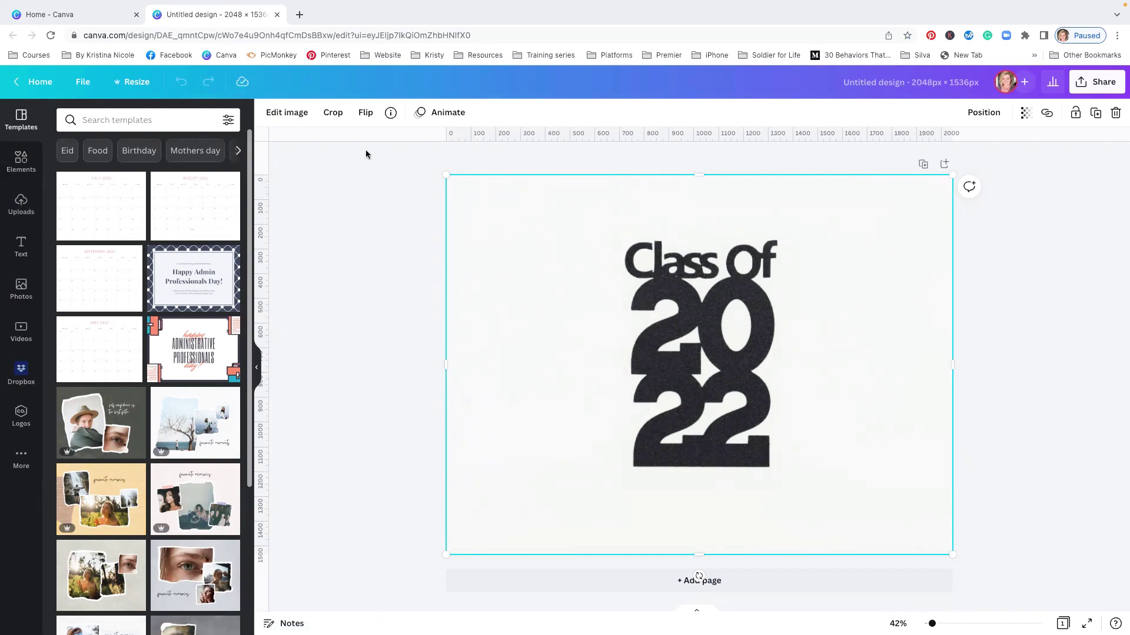
Apply Background Remover to the Class Of 2022 photo, leaving only the dark lettering
{"action": "left_click", "coordinate": [284, 114]}
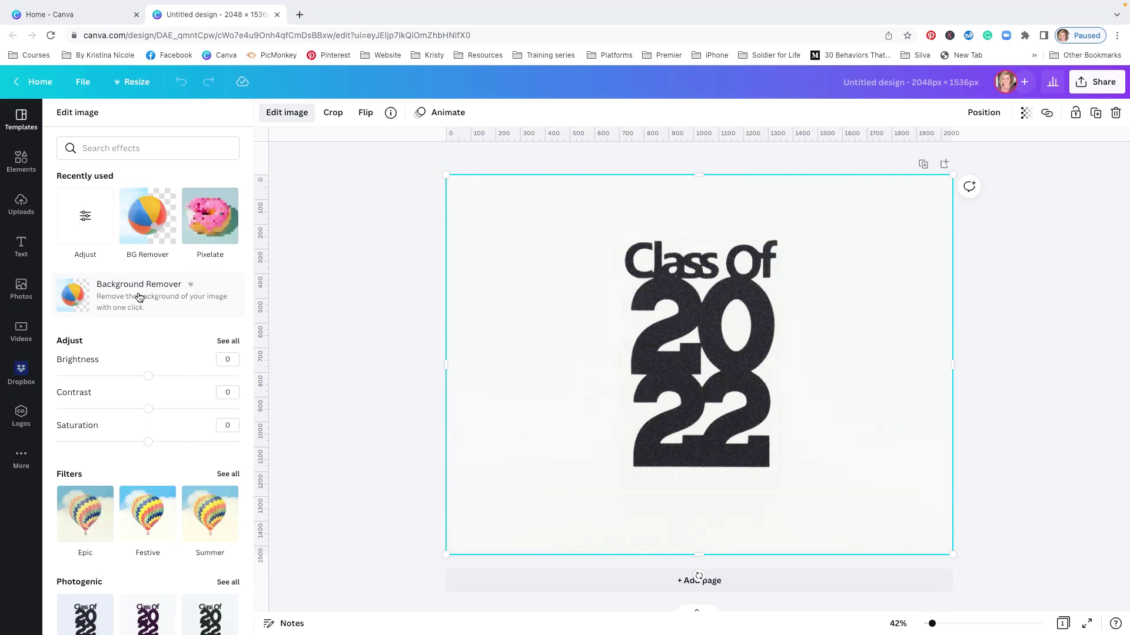
{"action": "left_click", "coordinate": [139, 297]}
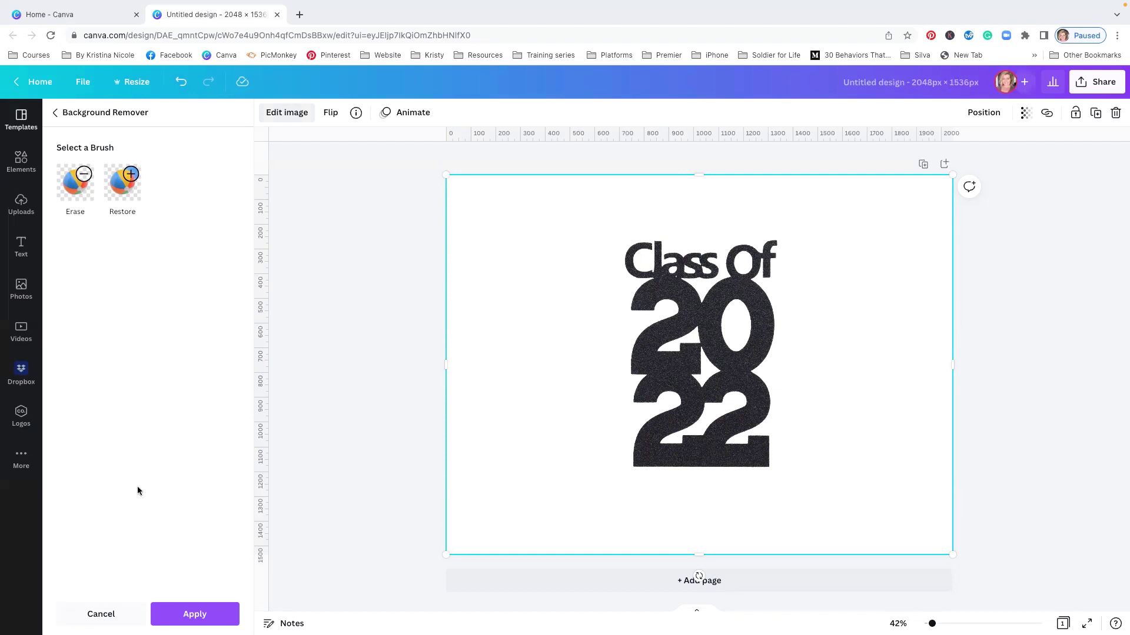
{"action": "left_click", "coordinate": [195, 614]}
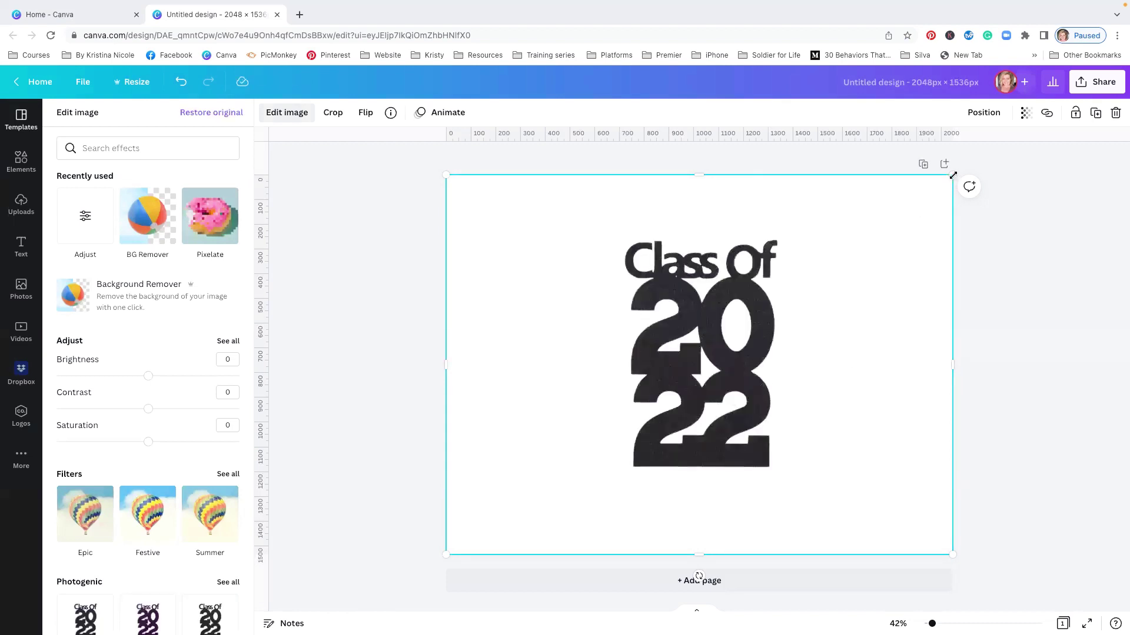
Enlarge the photo to about 2,429 × 1,822 and center it horizontally on the page
{"action": "left_click_drag", "start_coordinate": [952, 175], "coordinate": [1016, 148]}
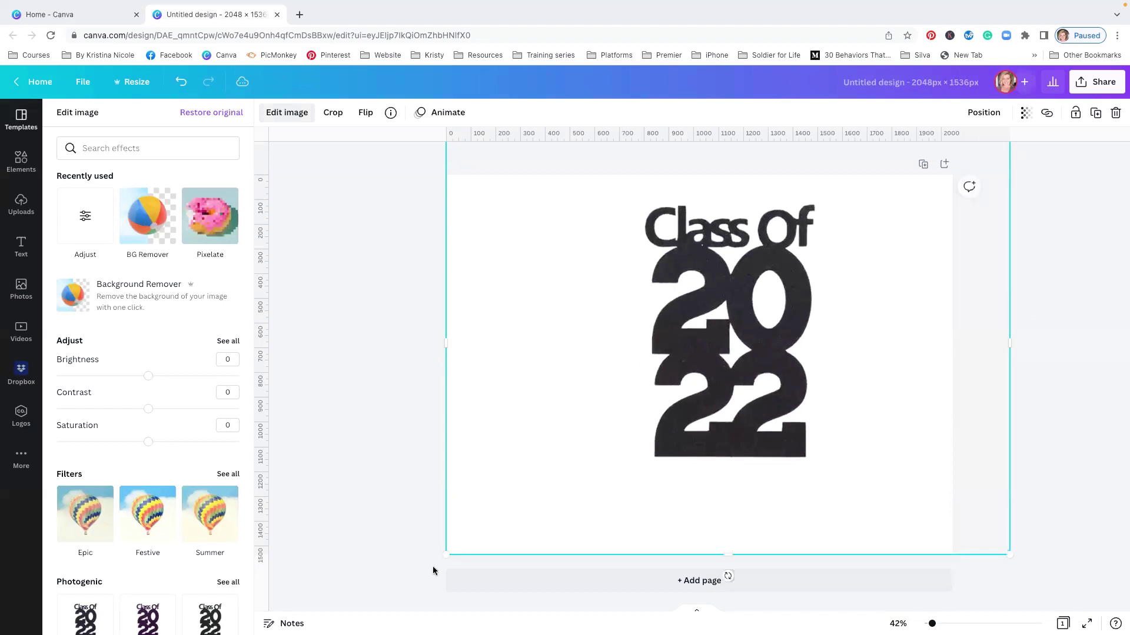
{"action": "left_click_drag", "start_coordinate": [445, 554], "coordinate": [317, 609]}
{"action": "left_click_drag", "start_coordinate": [660, 376], "coordinate": [671, 371]}
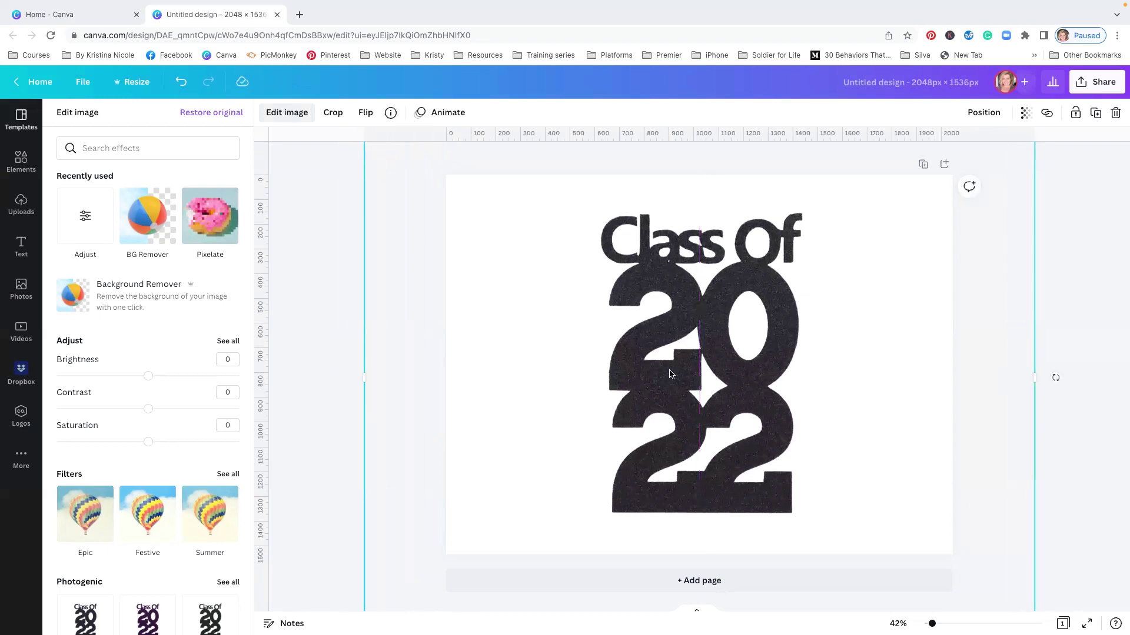
Make a resized copy of the design at 3000 × 3000 px
{"action": "key", "text": "Escape"}
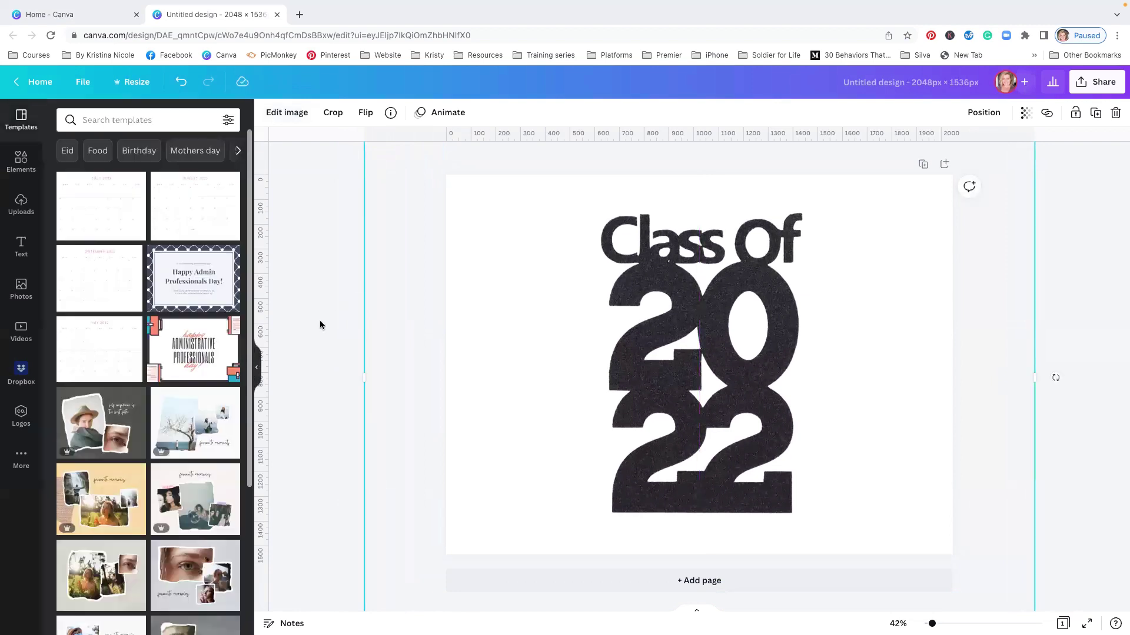
{"action": "left_click", "coordinate": [319, 321]}
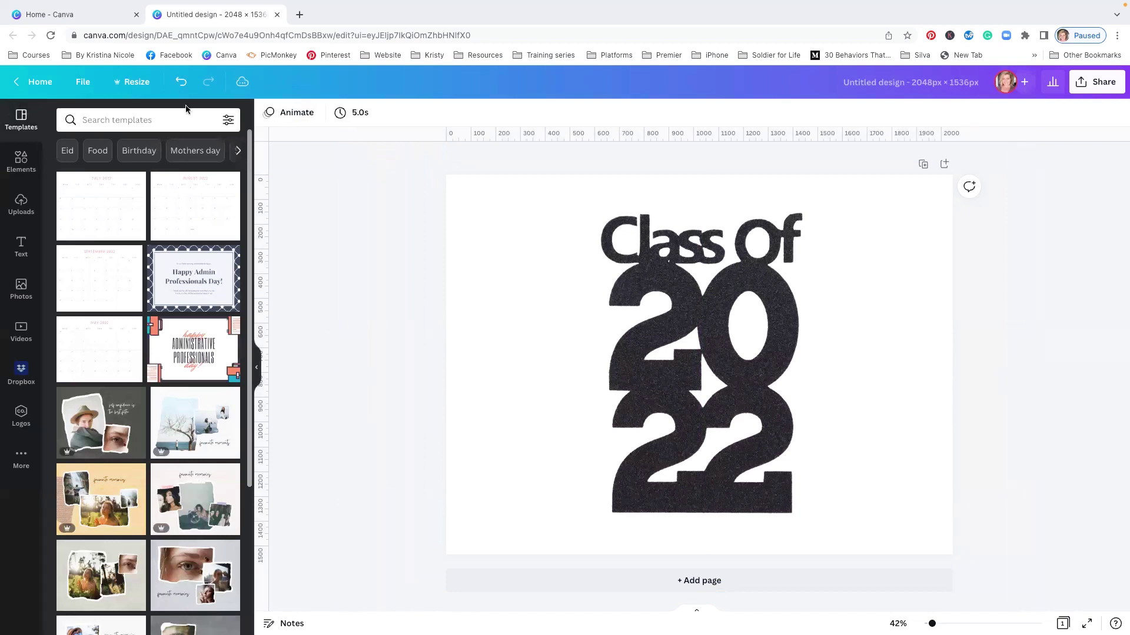
{"action": "left_click", "coordinate": [141, 87]}
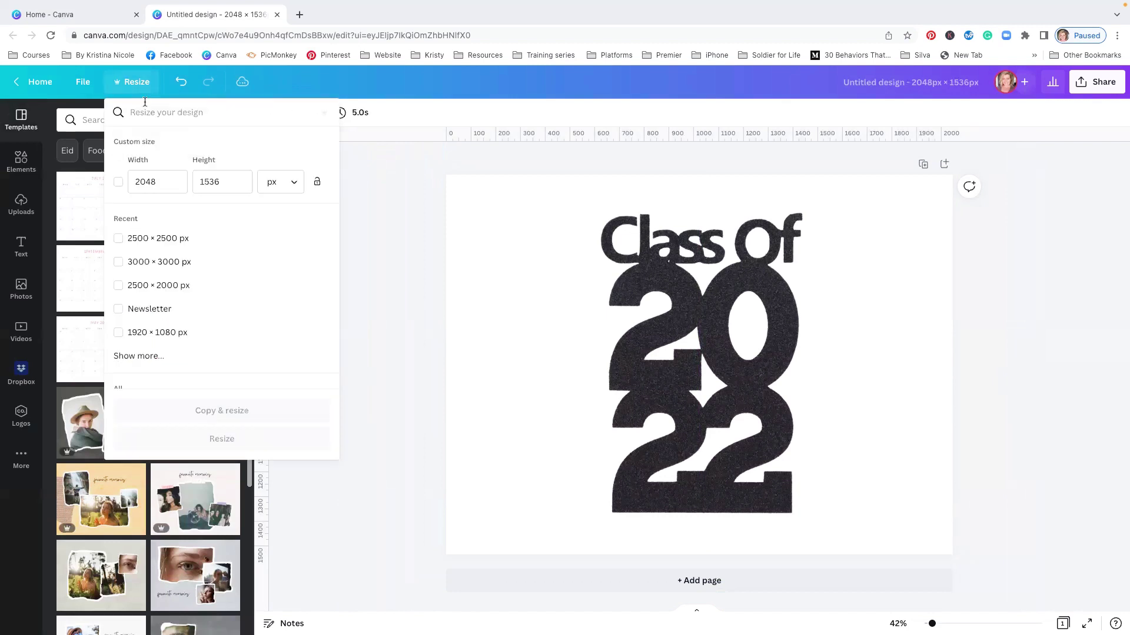
{"action": "left_click", "coordinate": [181, 265]}
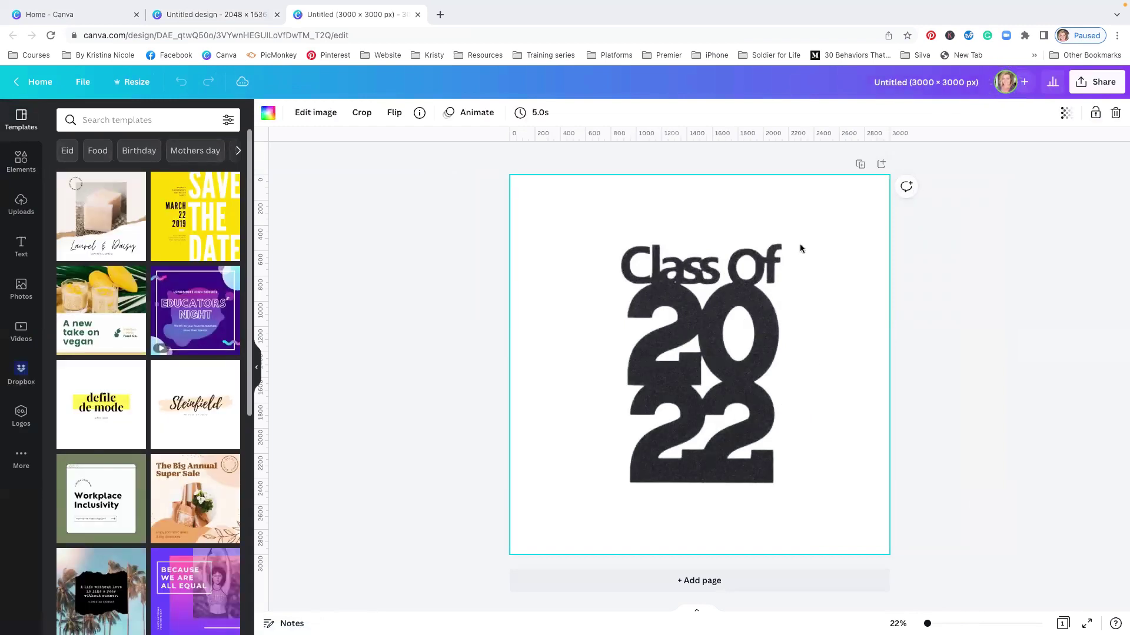
Crop-enlarge the Class Of 2022 image so it fills and centres in the square
{"action": "double_click", "coordinate": [763, 266]}
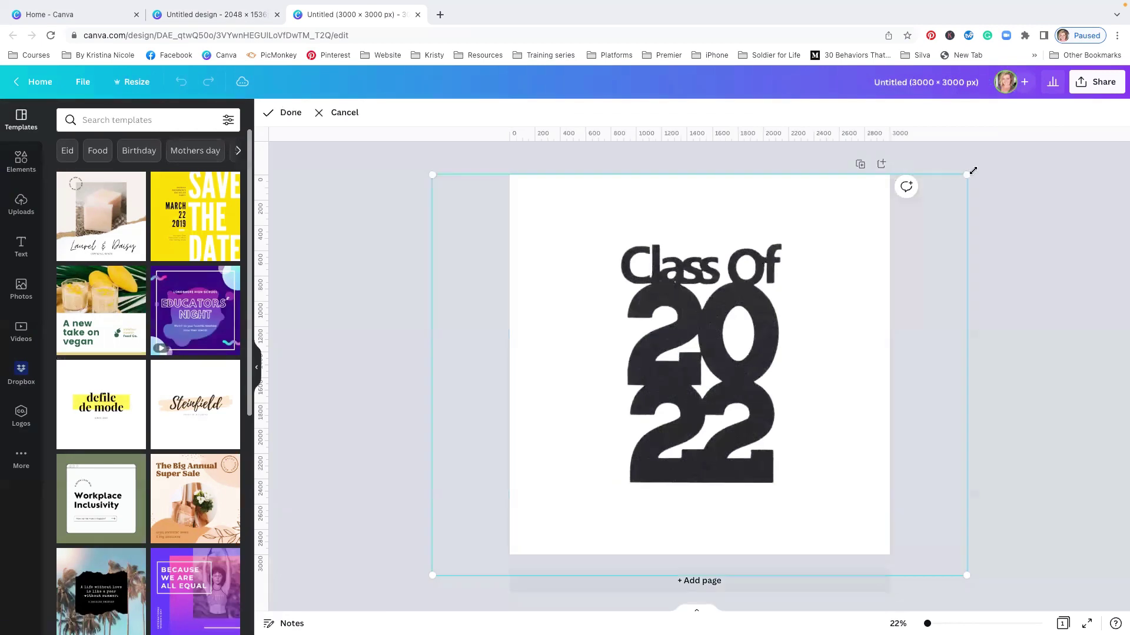
{"action": "left_click_drag", "start_coordinate": [964, 171], "coordinate": [1028, 154]}
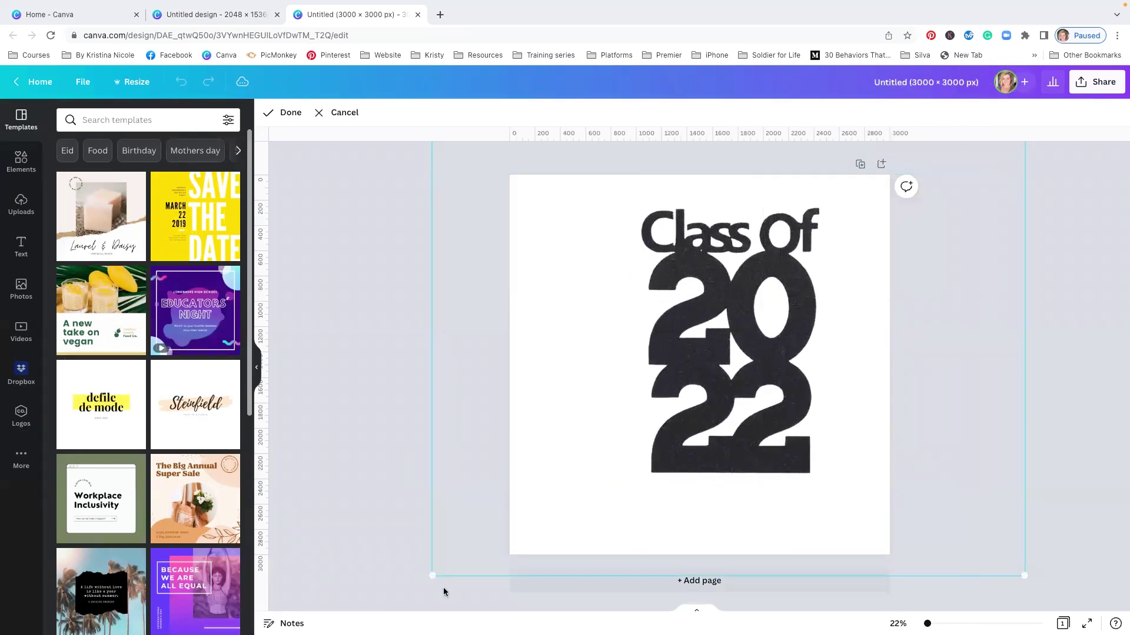
{"action": "left_click_drag", "start_coordinate": [433, 575], "coordinate": [358, 598]}
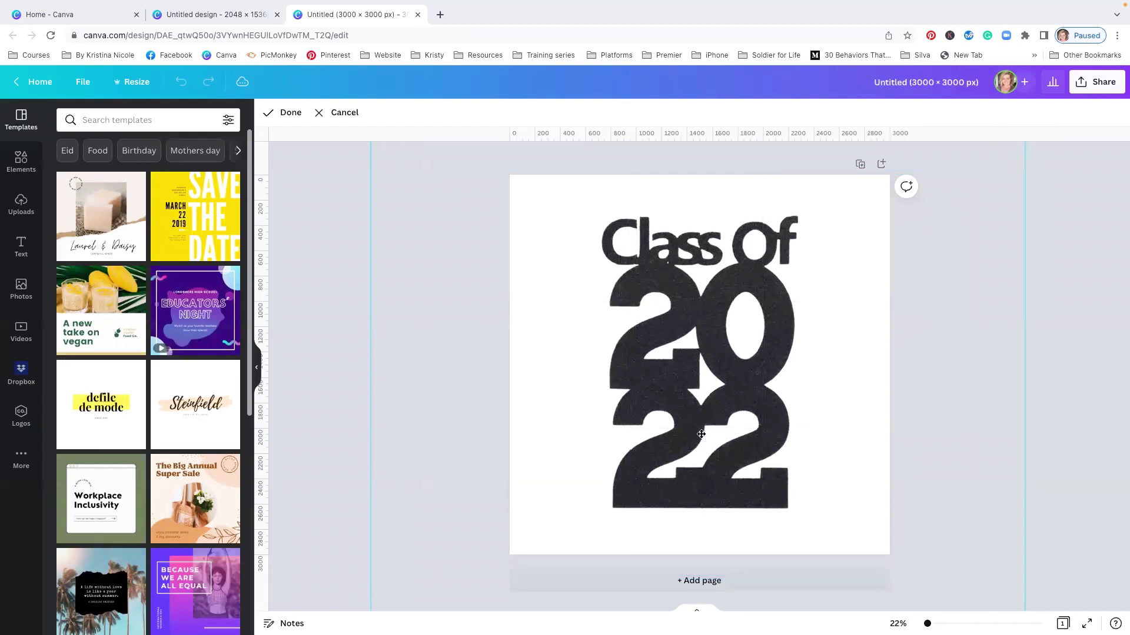
{"action": "left_click_drag", "start_coordinate": [729, 420], "coordinate": [730, 421]}
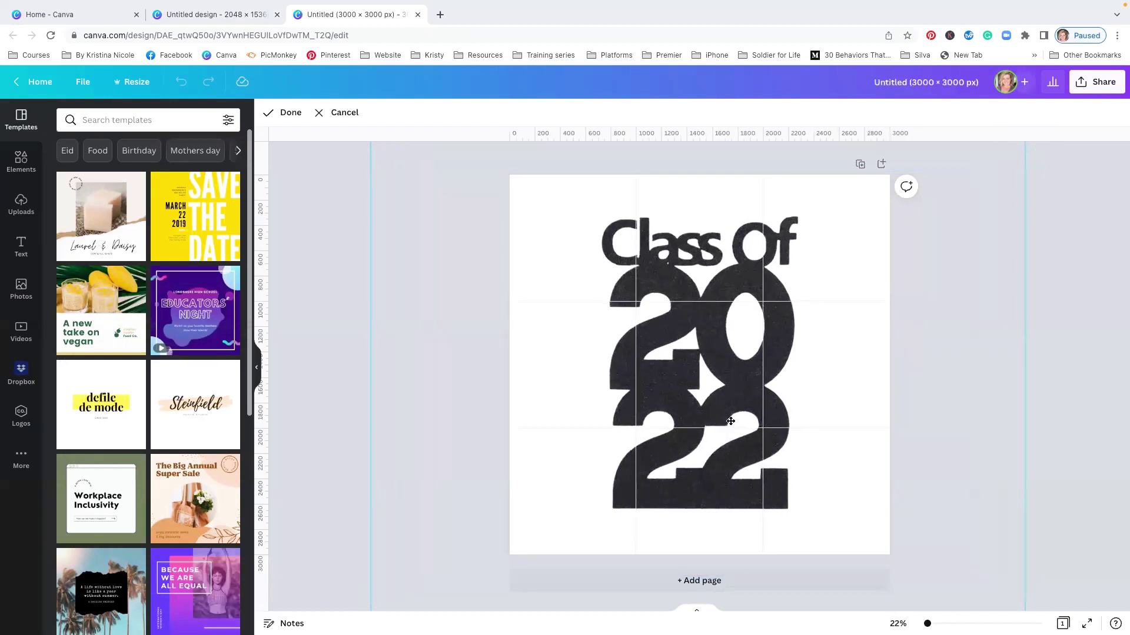
{"action": "left_click", "coordinate": [314, 455]}
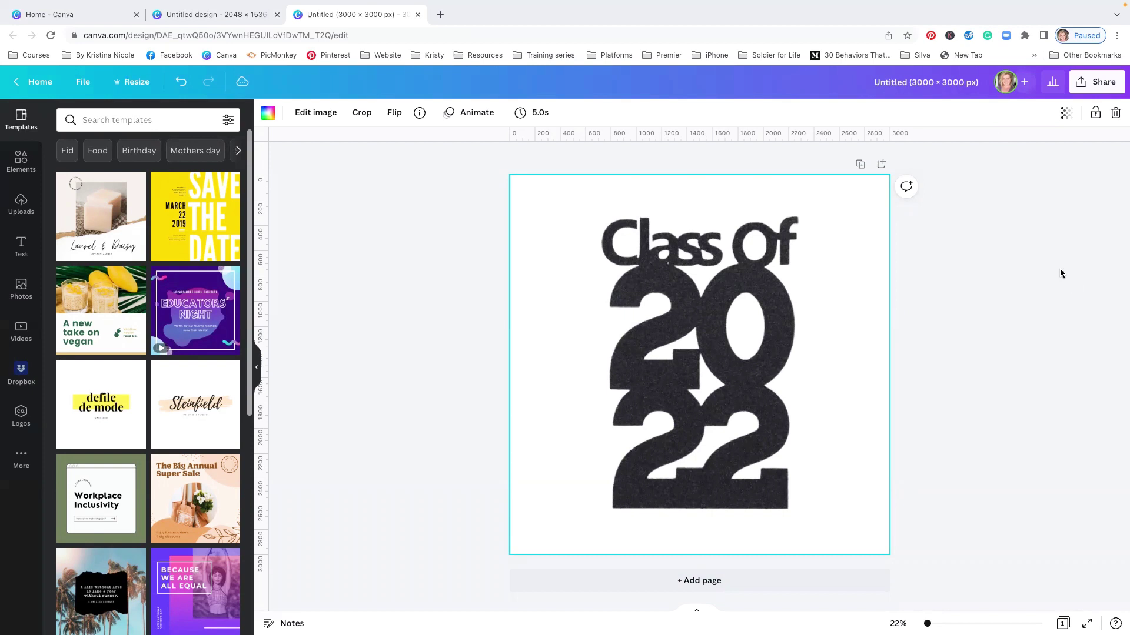
Download the design as a PNG at size 2 (6000 × 6000 px) with transparent background
{"action": "left_click", "coordinate": [1100, 85]}
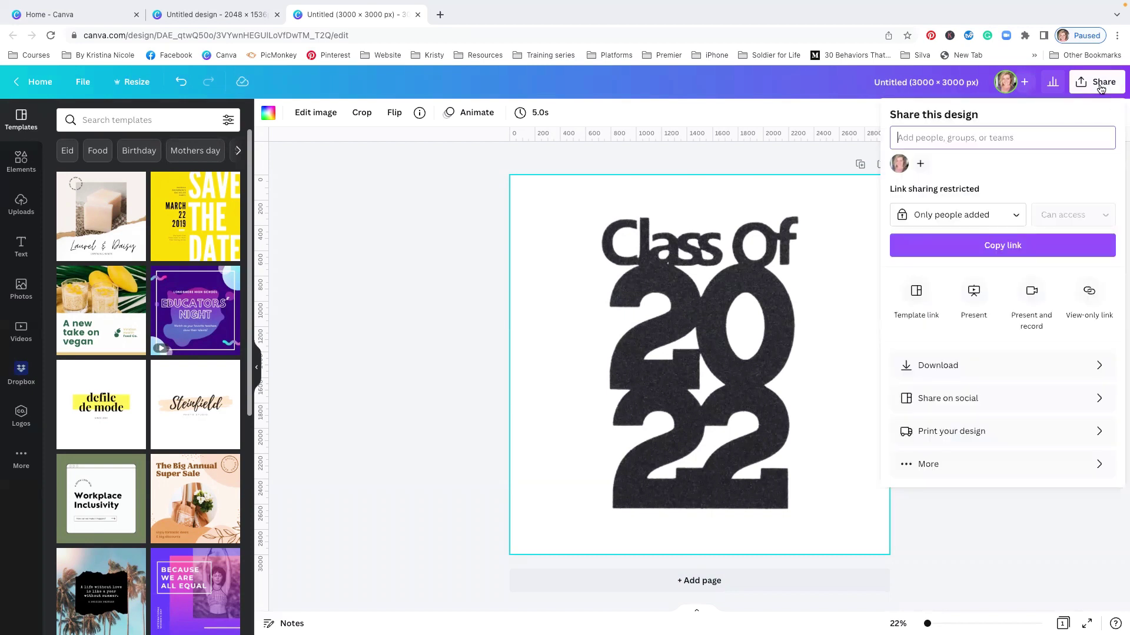
{"action": "left_click", "coordinate": [948, 367]}
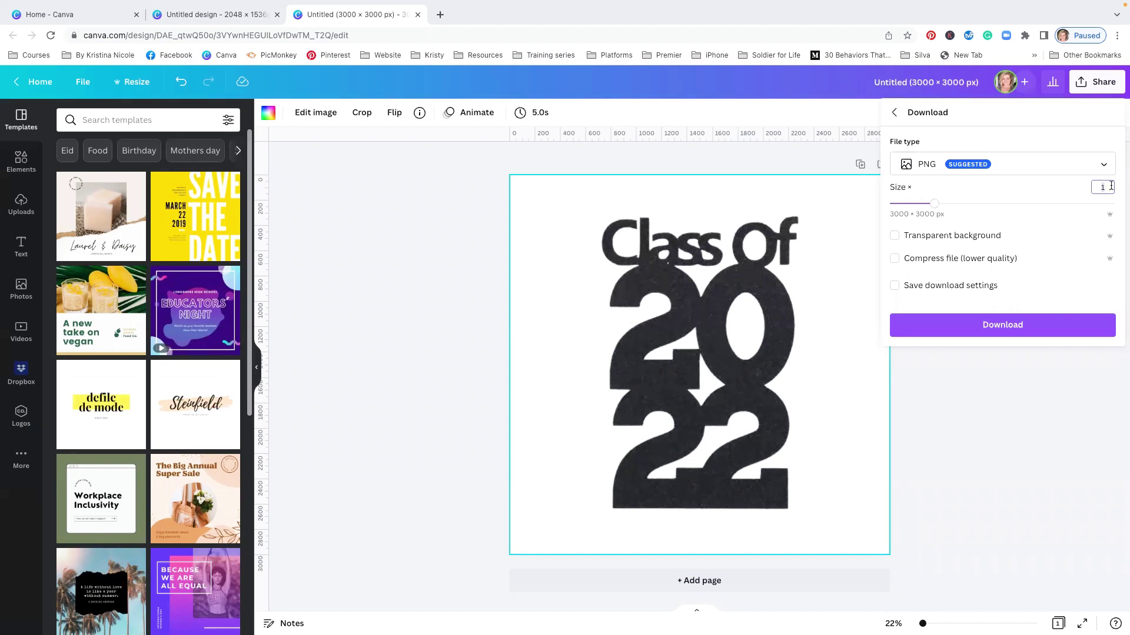
{"action": "type", "text": "2"}
{"action": "left_click", "coordinate": [895, 236]}
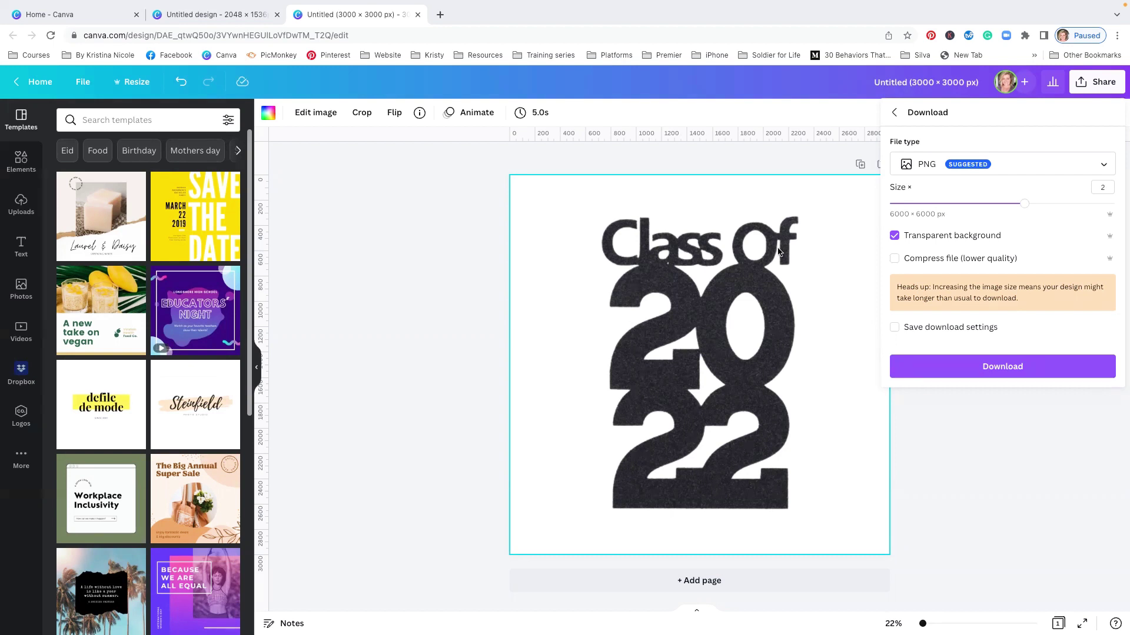
{"action": "left_click", "coordinate": [1009, 366]}
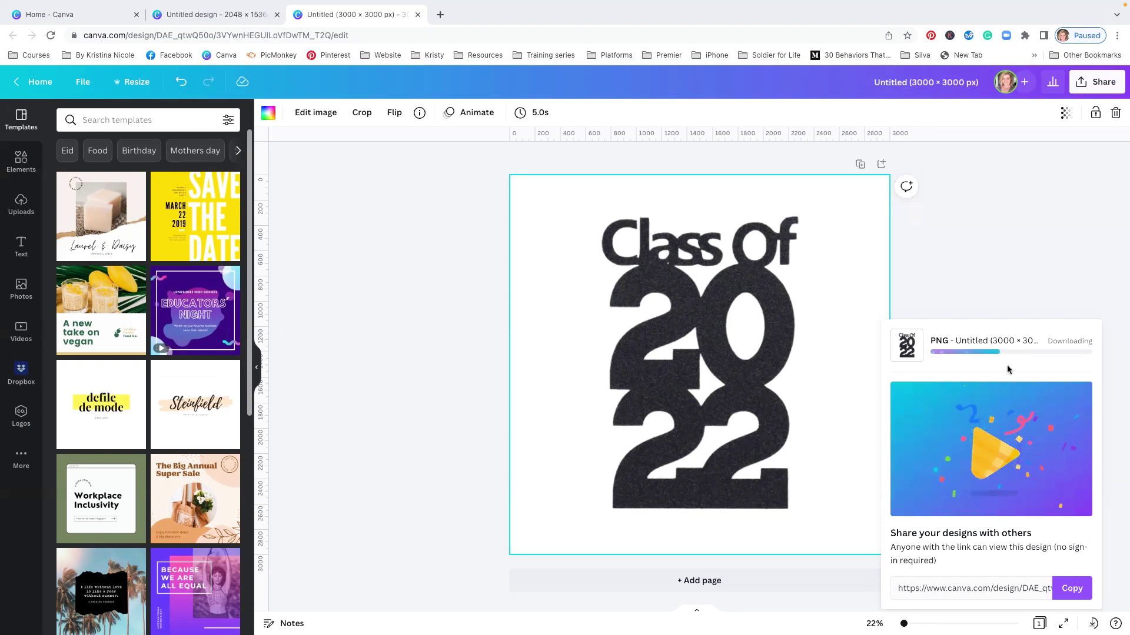
{"action": "left_click", "coordinate": [1026, 433]}
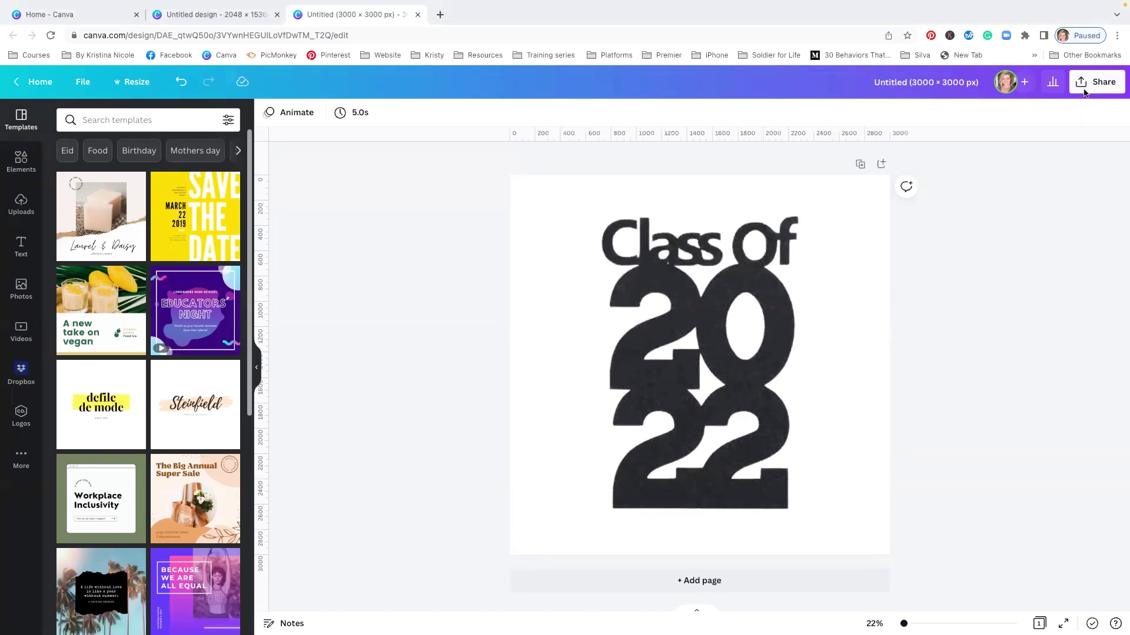
Download the design again as a 3000 × 3000 px JPG at quality 80
{"action": "left_click", "coordinate": [1086, 112]}
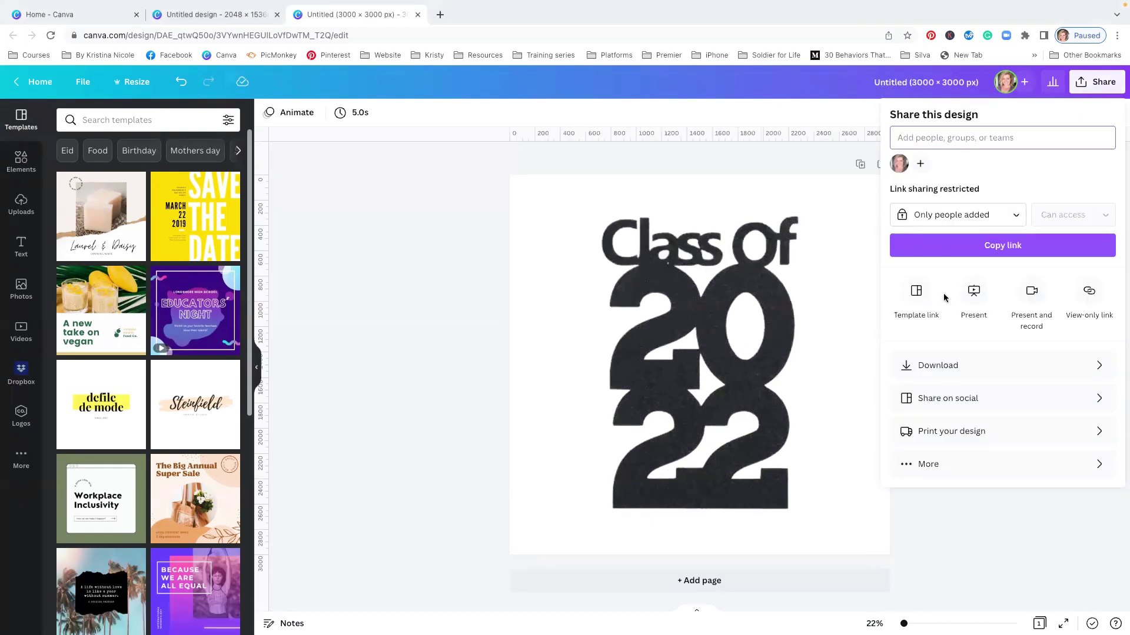
{"action": "left_click", "coordinate": [944, 363]}
{"action": "left_click", "coordinate": [963, 170]}
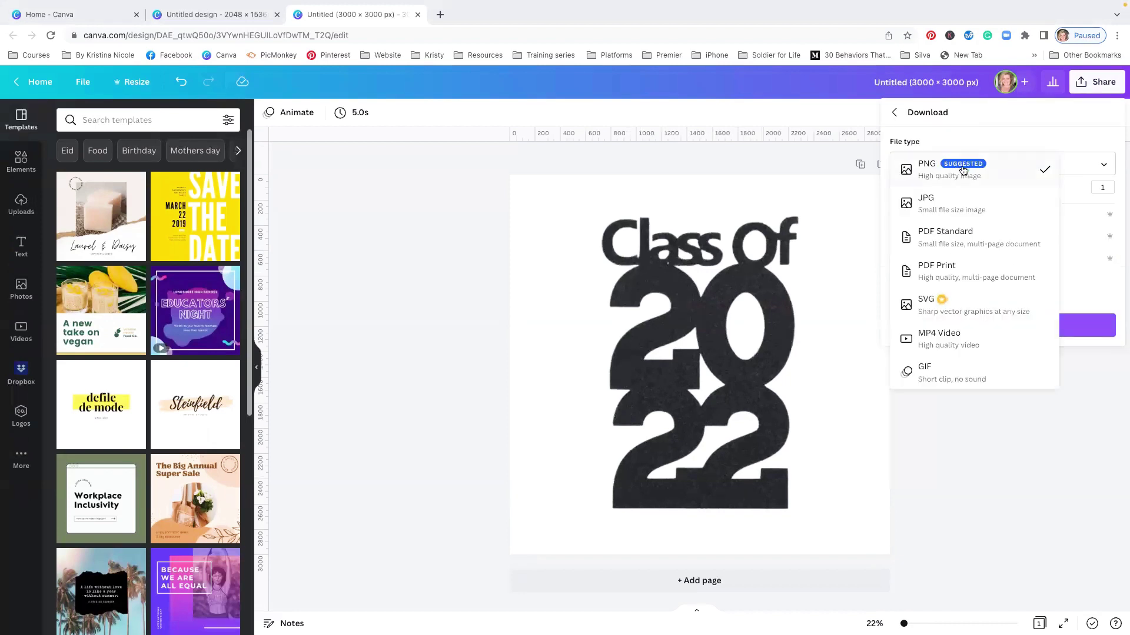
{"action": "left_click", "coordinate": [959, 204]}
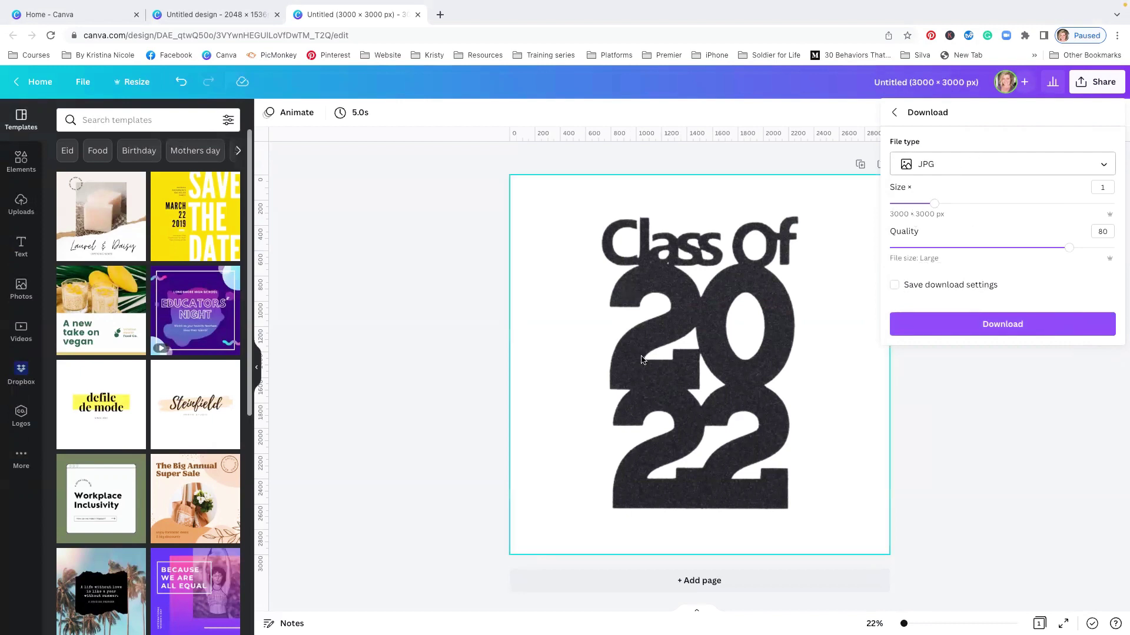
{"action": "left_click", "coordinate": [982, 329]}
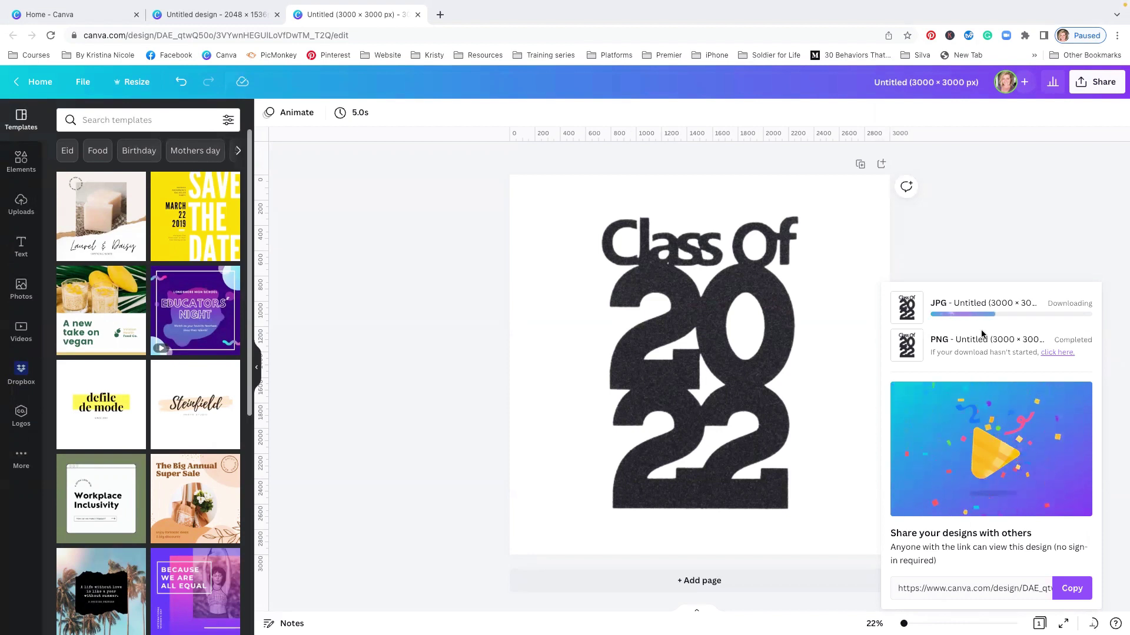
{"action": "left_click", "coordinate": [1008, 205]}
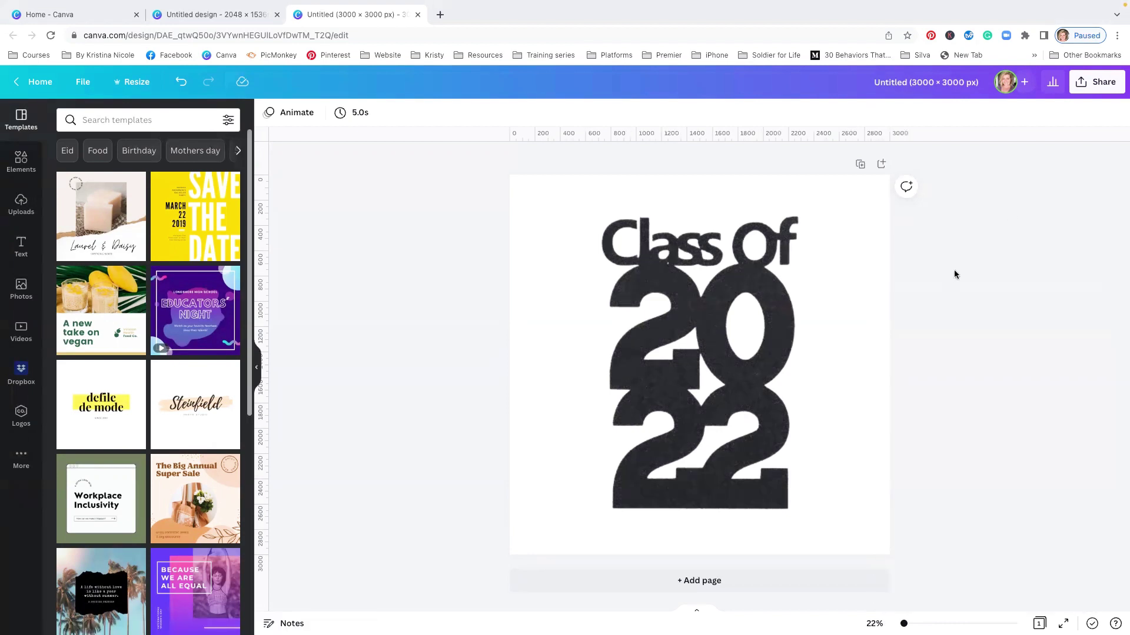